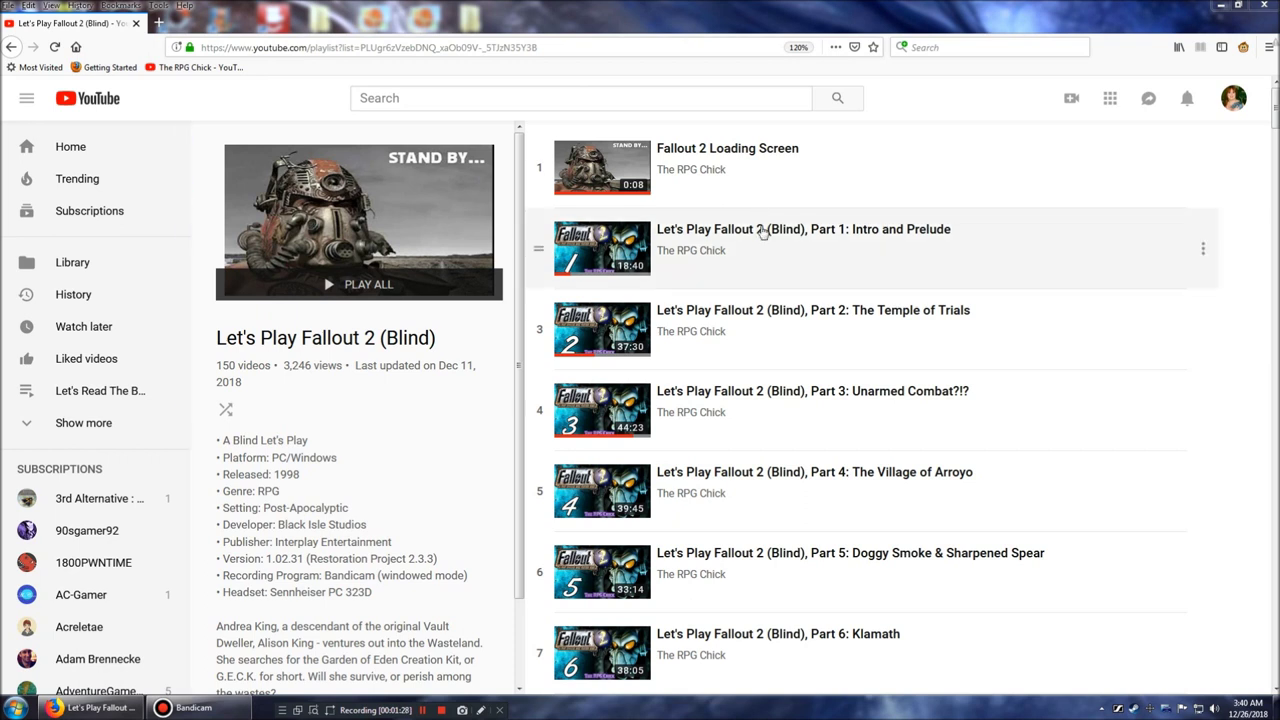
drag(1273, 110, 1273, 662)
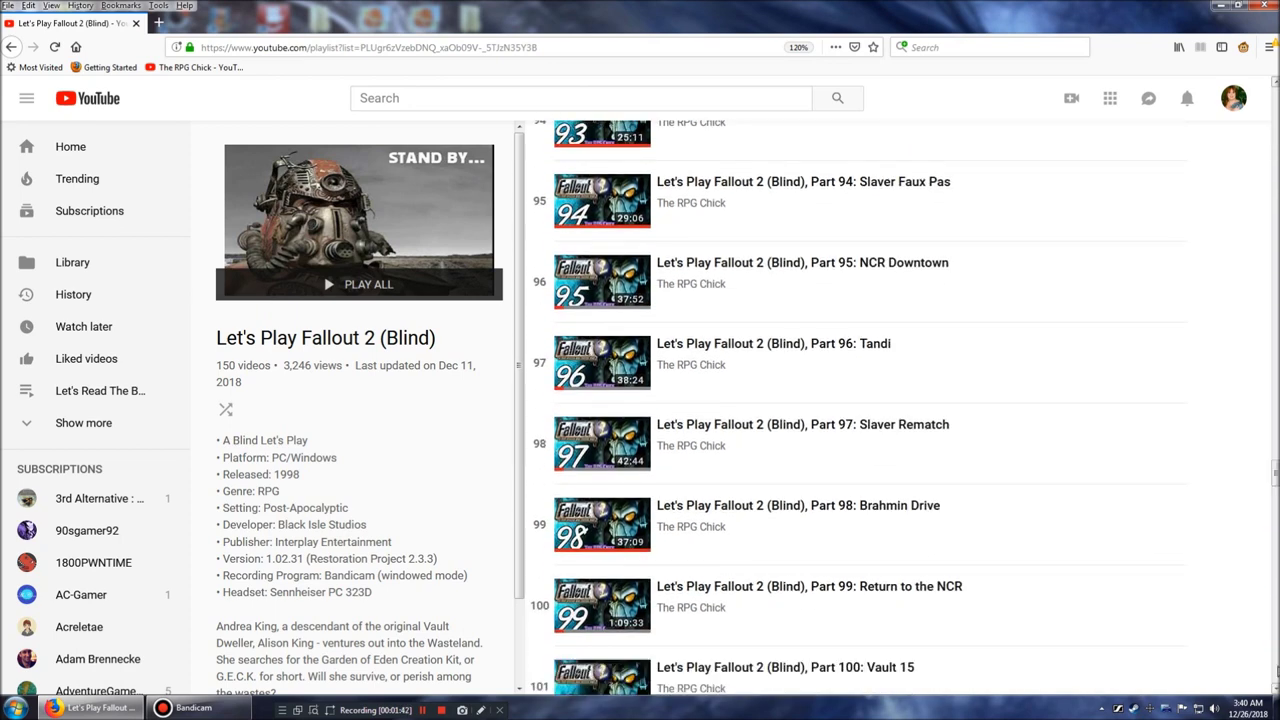
drag(1273, 470, 1273, 540)
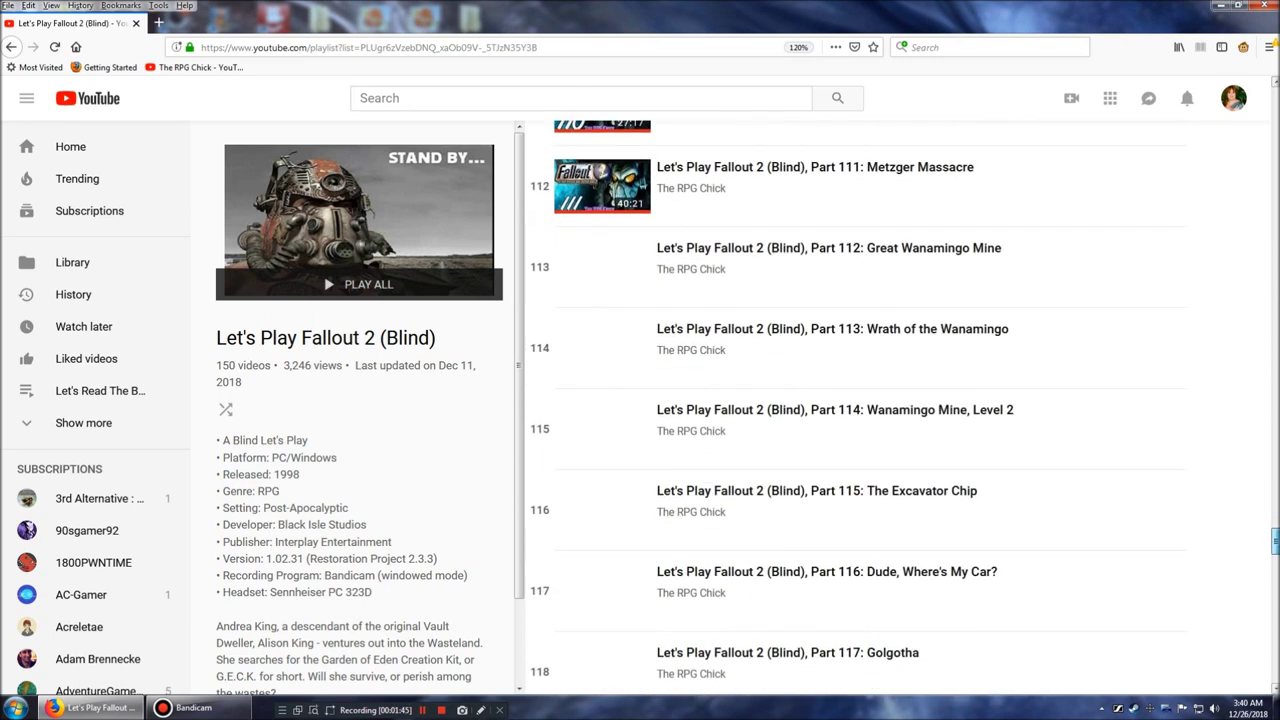
drag(1273, 540, 1274, 666)
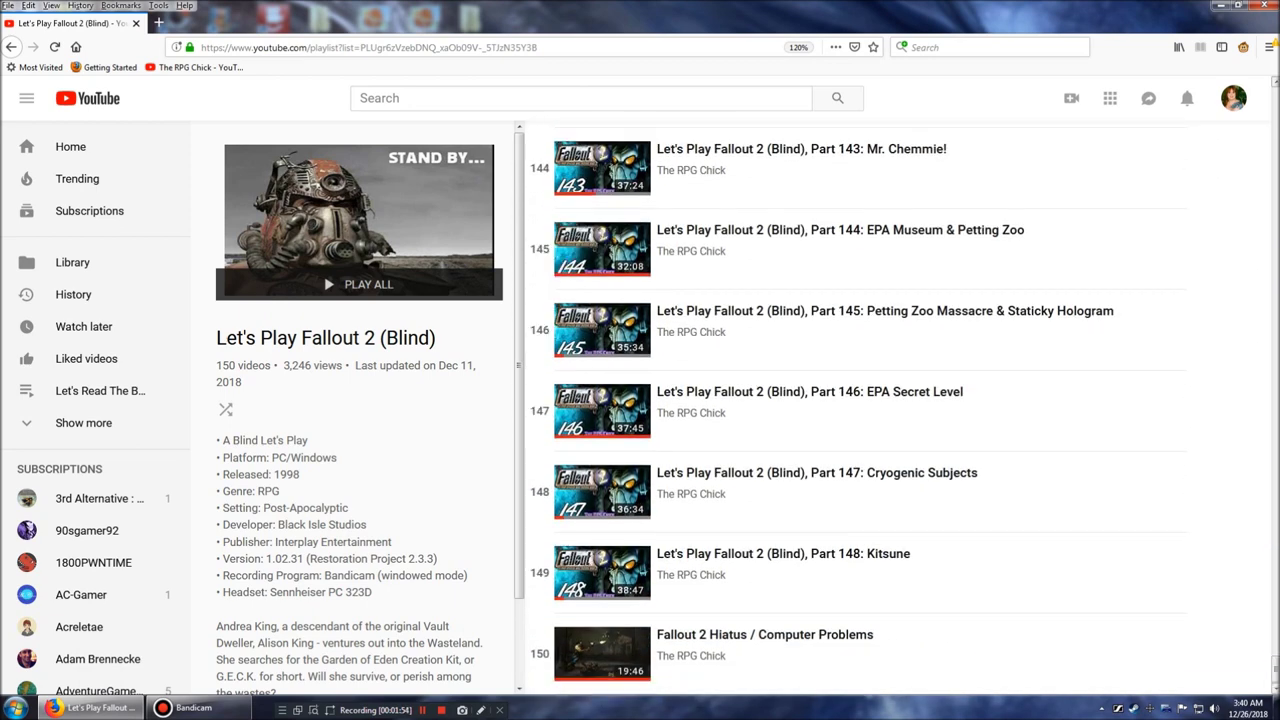
mouse_move(862, 492)
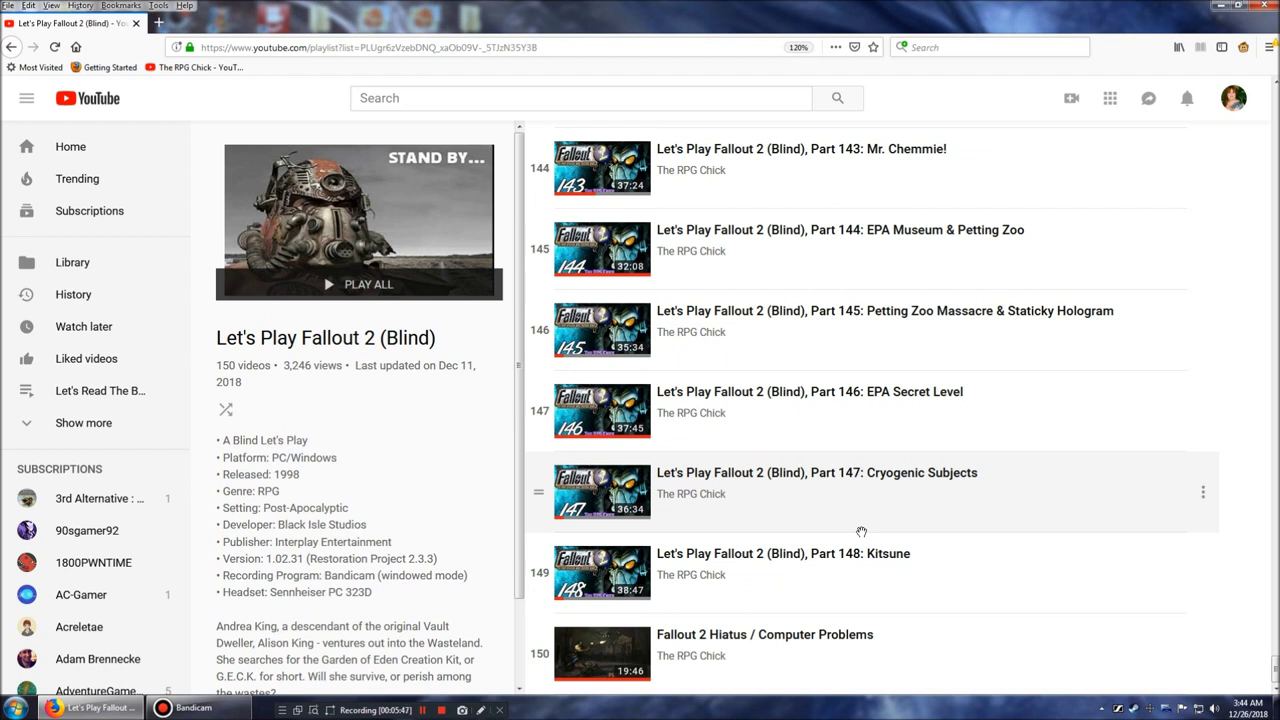
drag(1274, 668, 1272, 95)
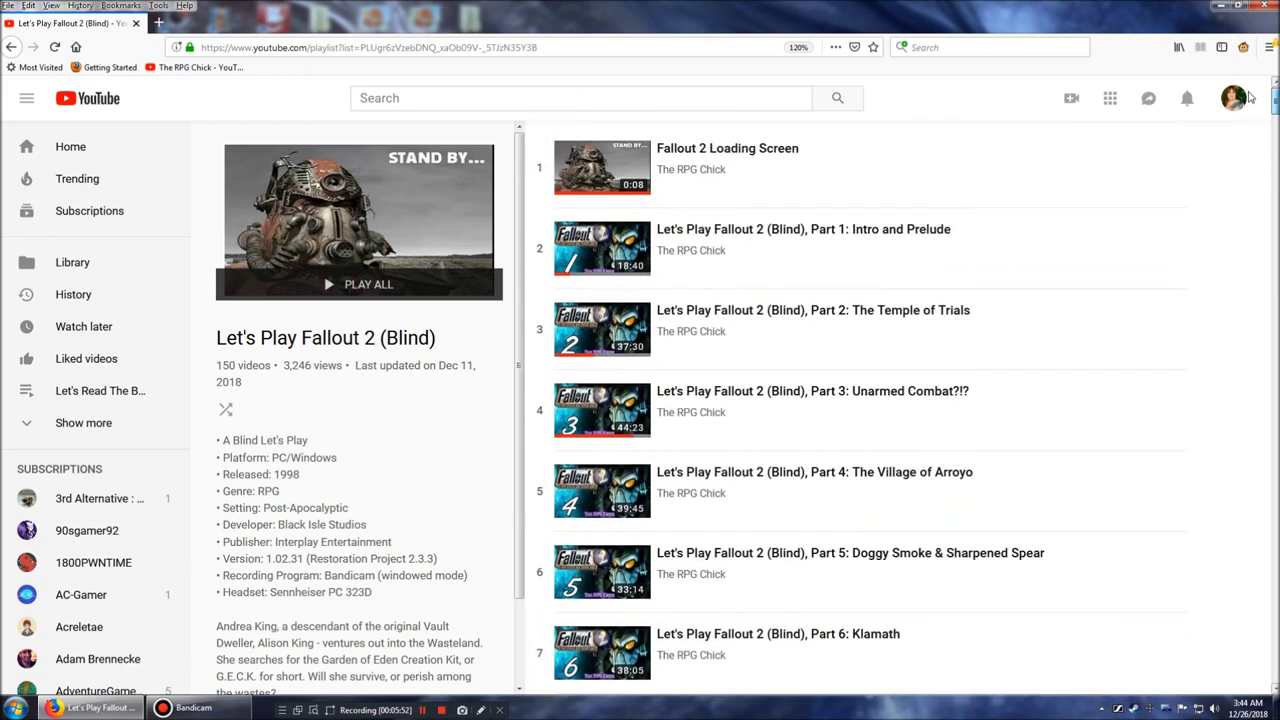
drag(1274, 98, 1274, 98)
scroll(870, 400, down, 6)
scroll(870, 400, down, 4)
scroll(870, 400, down, 3)
scroll(870, 400, down, 2)
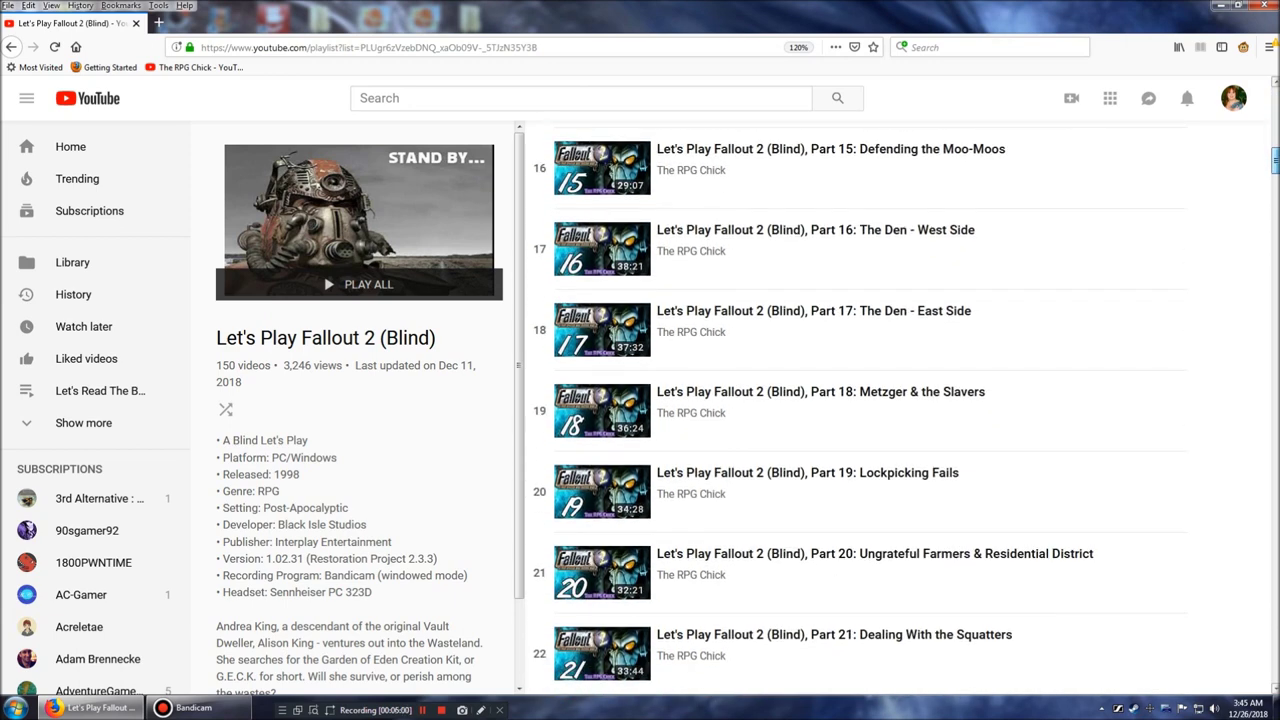
scroll(870, 400, down, 3)
scroll(870, 400, down, 2)
scroll(870, 400, down, 2)
scroll(870, 400, down, 2)
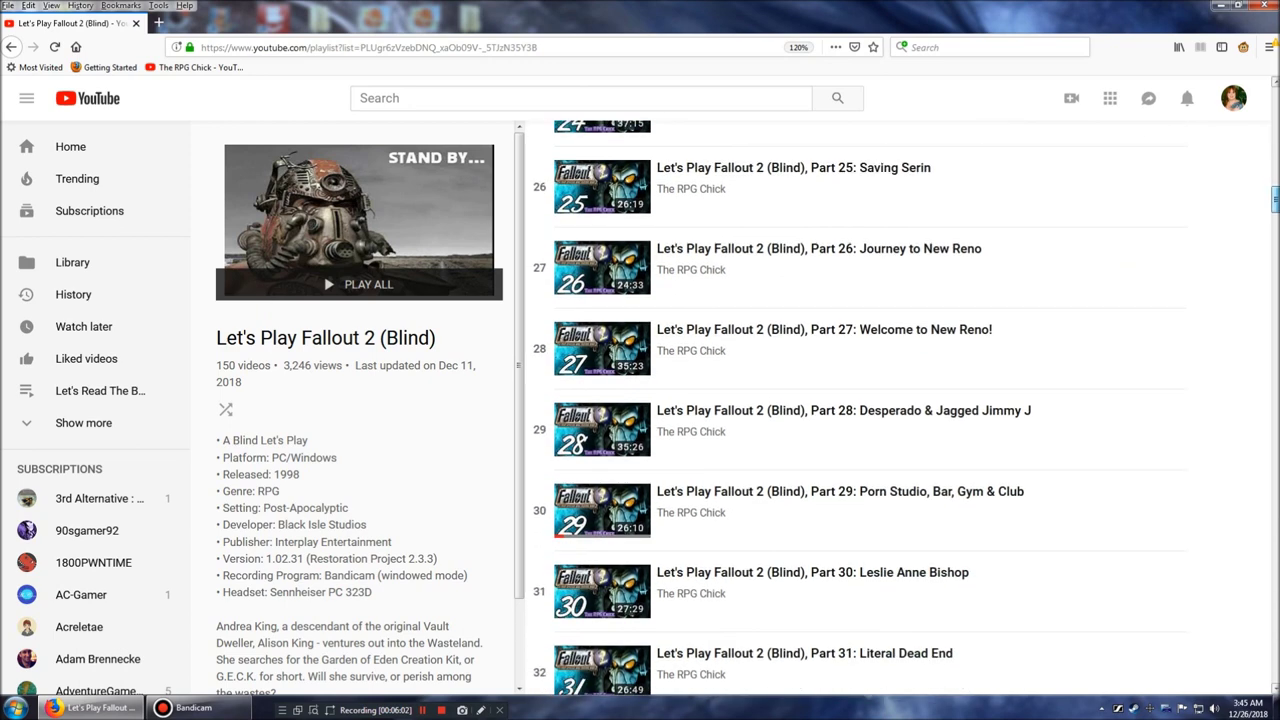
scroll(870, 400, down, 3)
scroll(870, 400, down, 2)
scroll(870, 400, down, 3)
scroll(870, 400, down, 3)
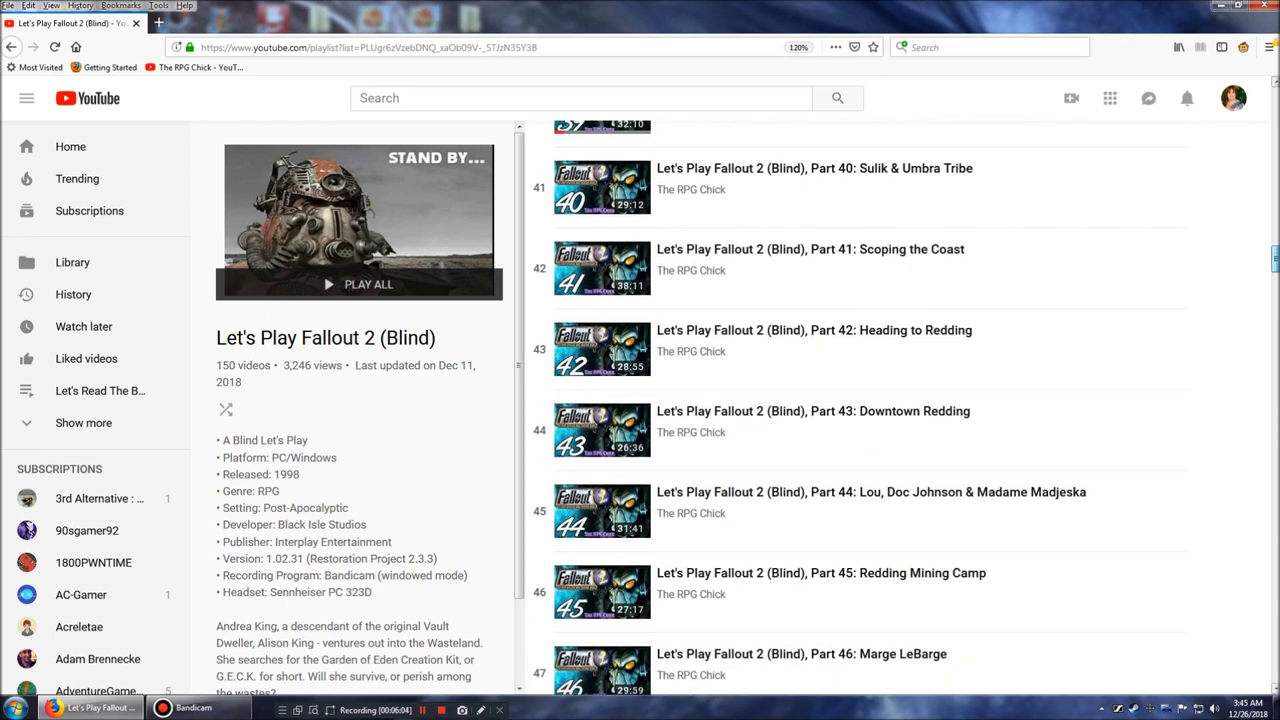
scroll(870, 400, down, 3)
scroll(870, 400, down, 2)
scroll(870, 400, down, 1)
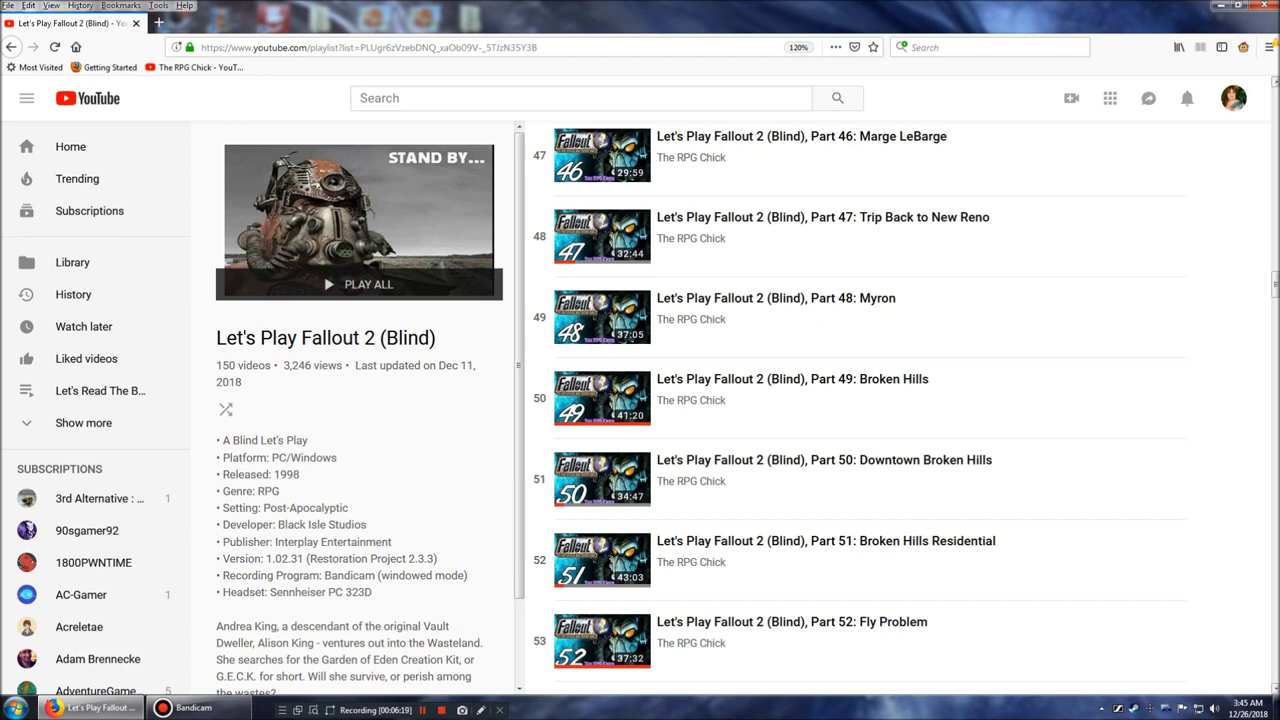
drag(1275, 286, 1275, 316)
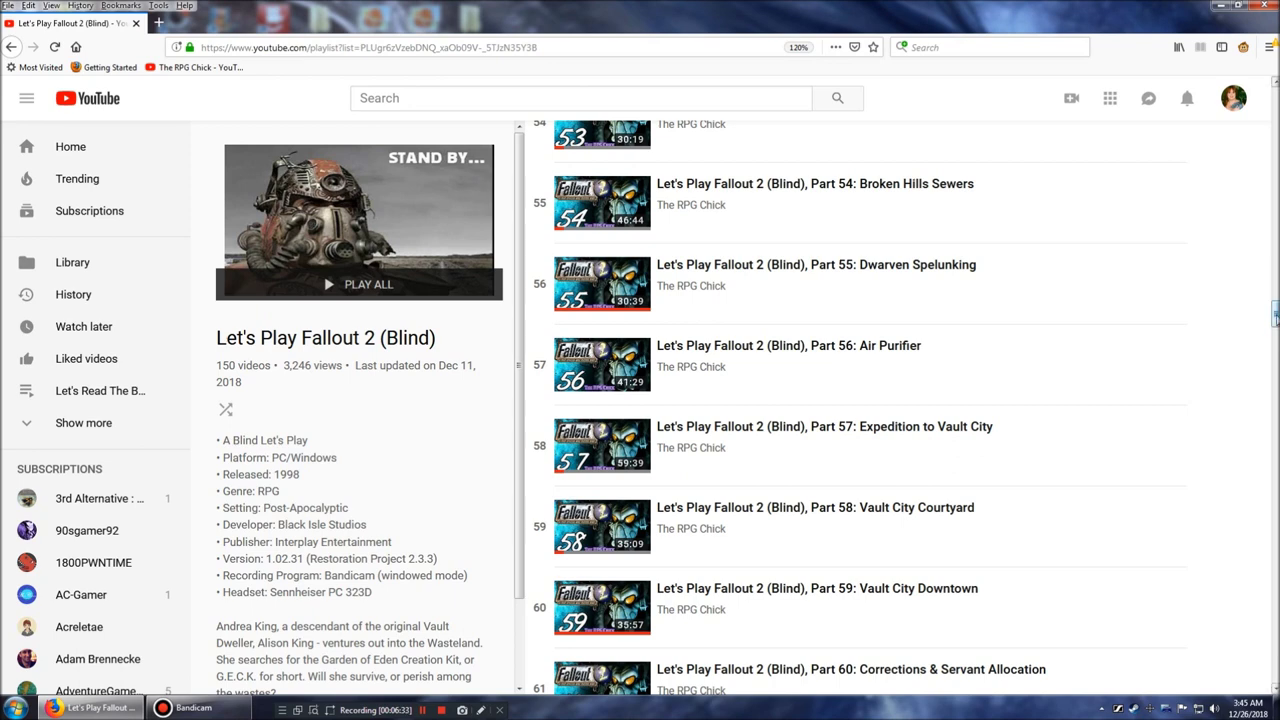
drag(1274, 315, 1274, 341)
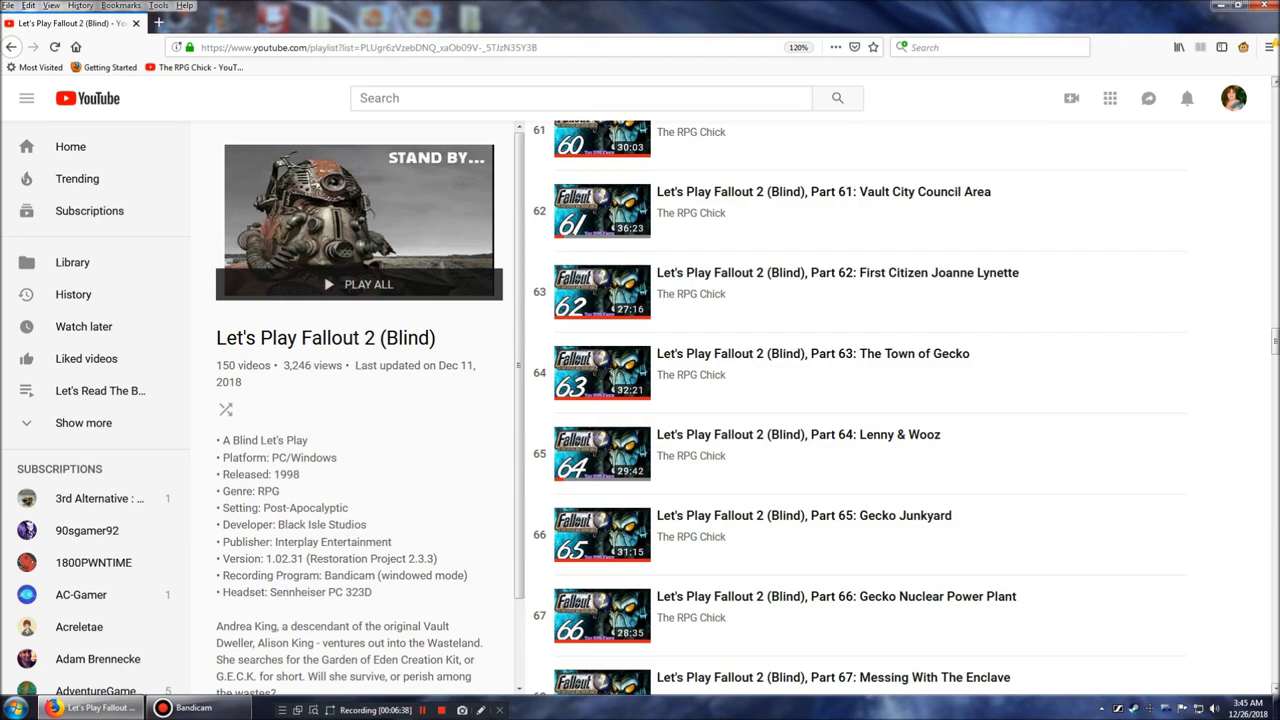
drag(1274, 341, 1274, 668)
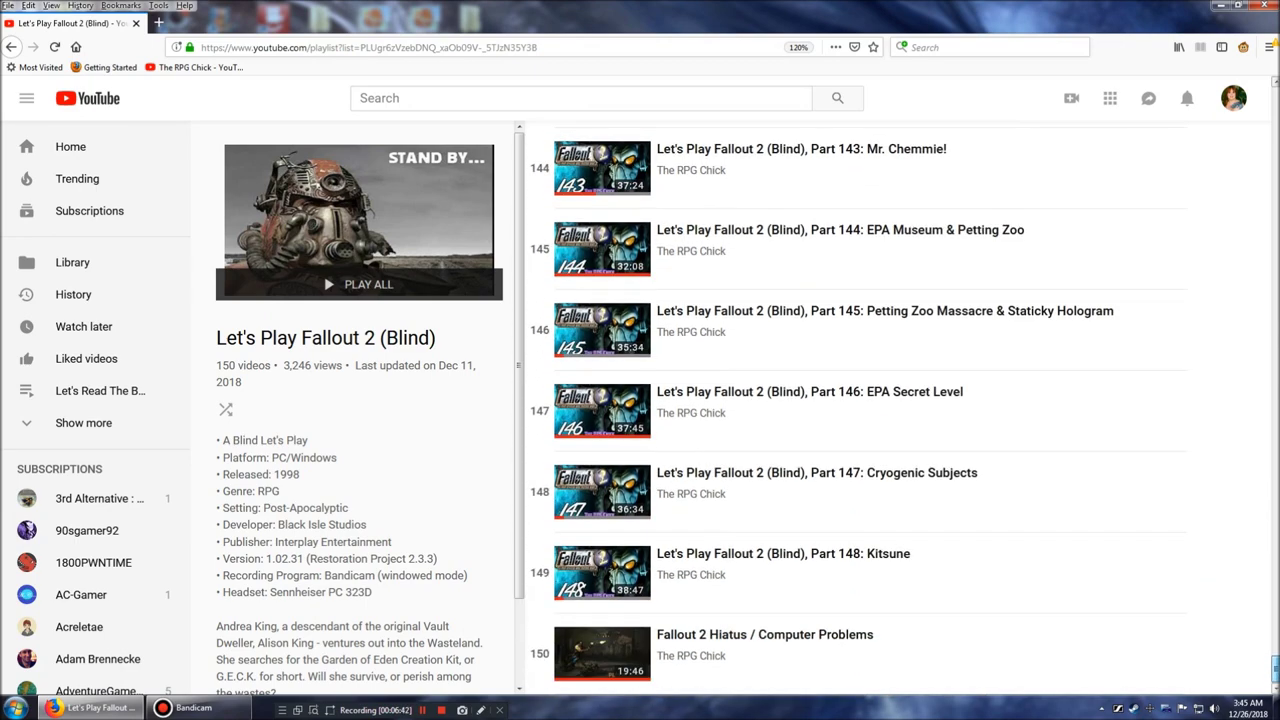
drag(1274, 668, 1274, 585)
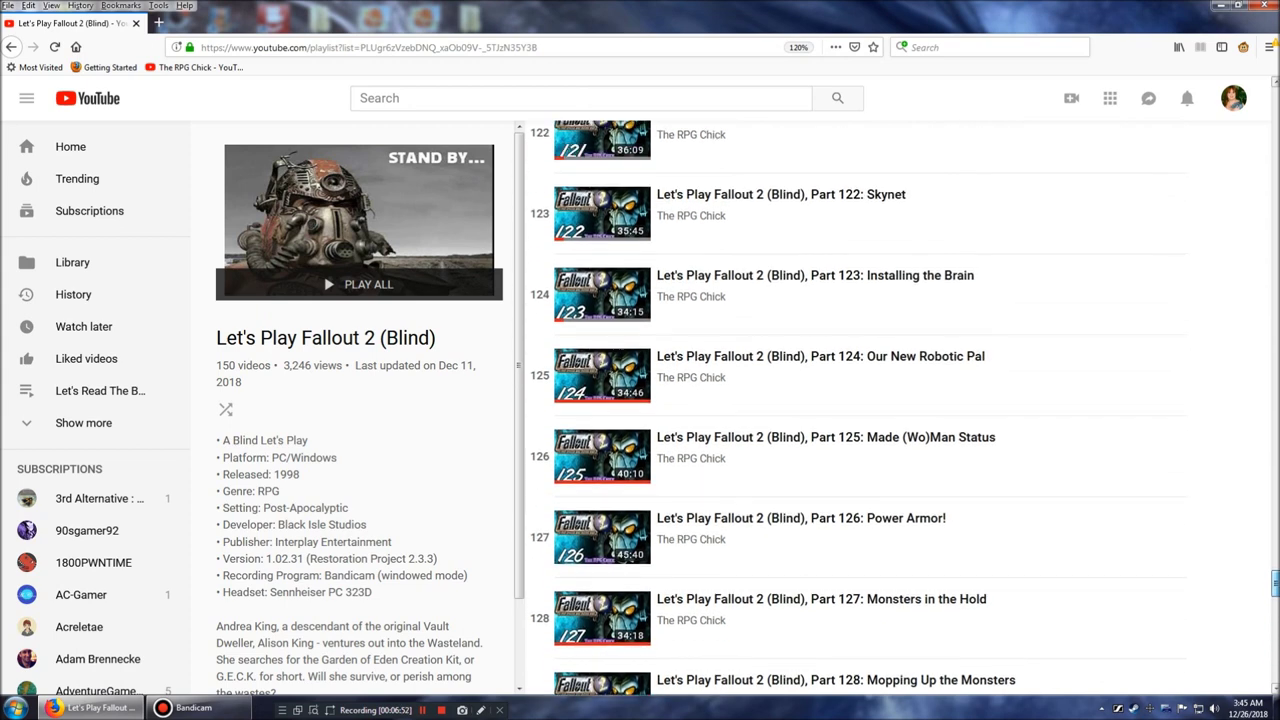
drag(1274, 585, 1274, 600)
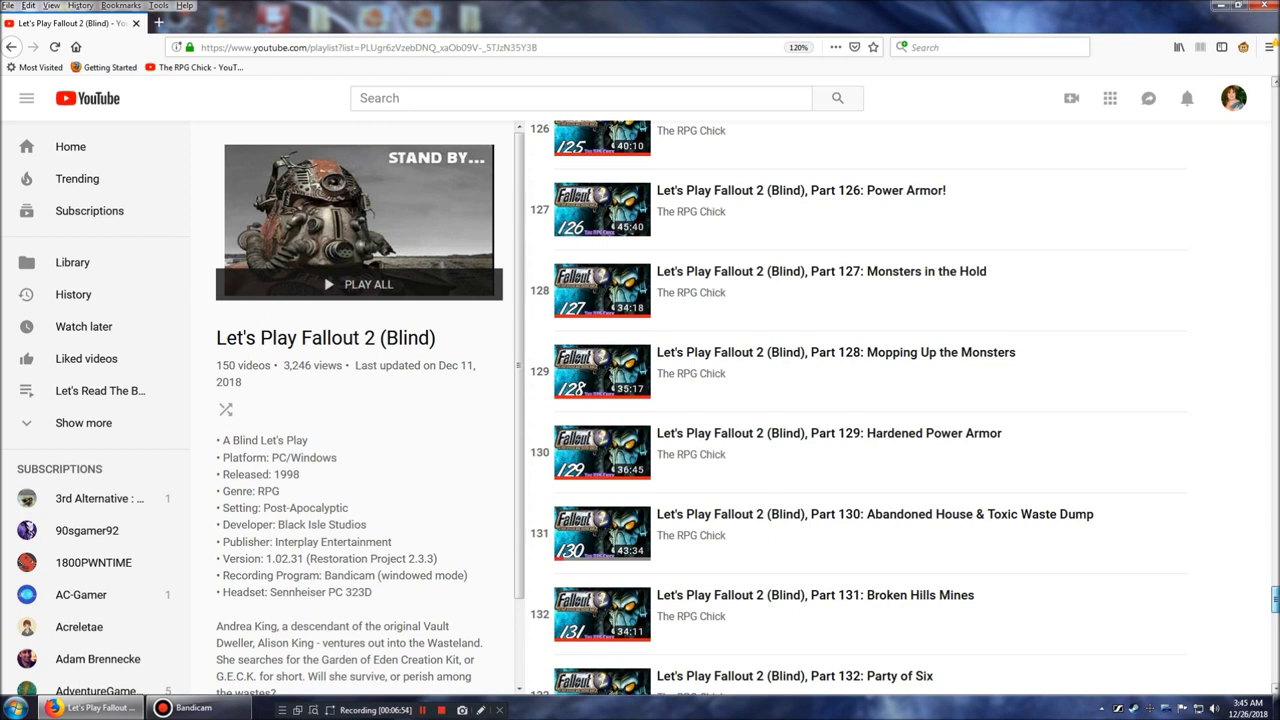
drag(1274, 600, 1274, 522)
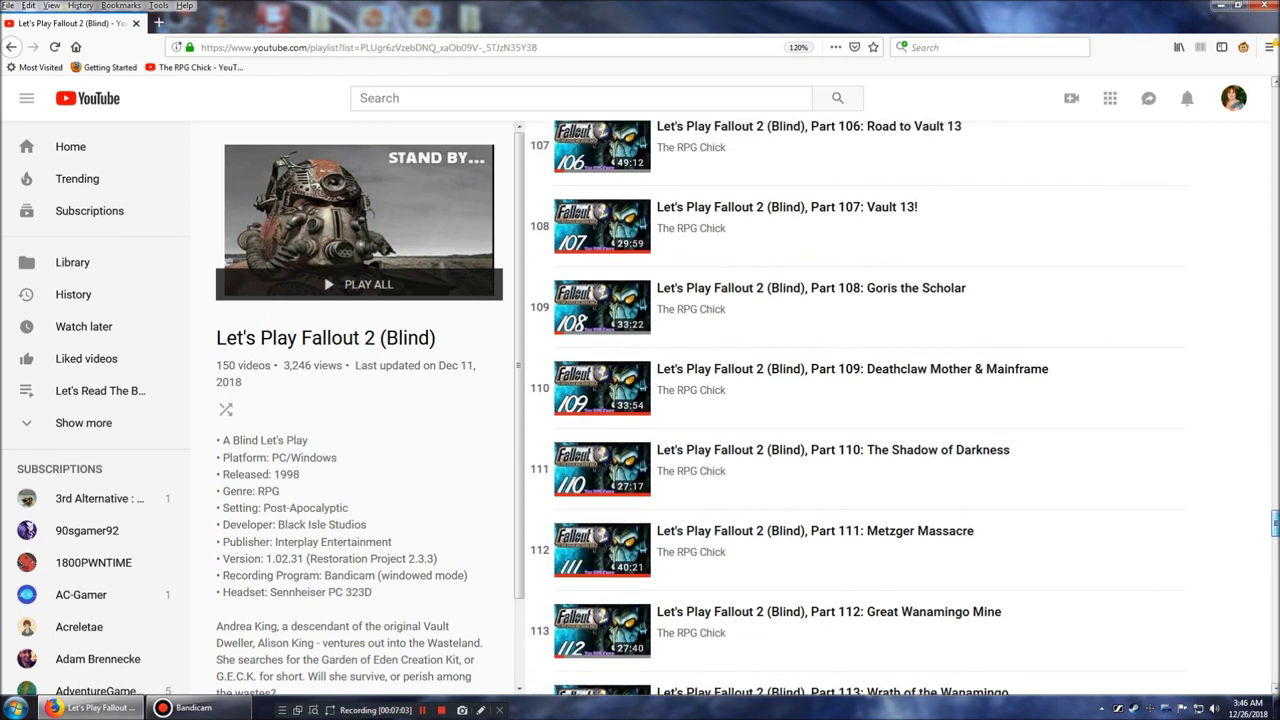
scroll(900, 400, up, 3)
scroll(900, 400, up, 2)
scroll(900, 400, up, 2)
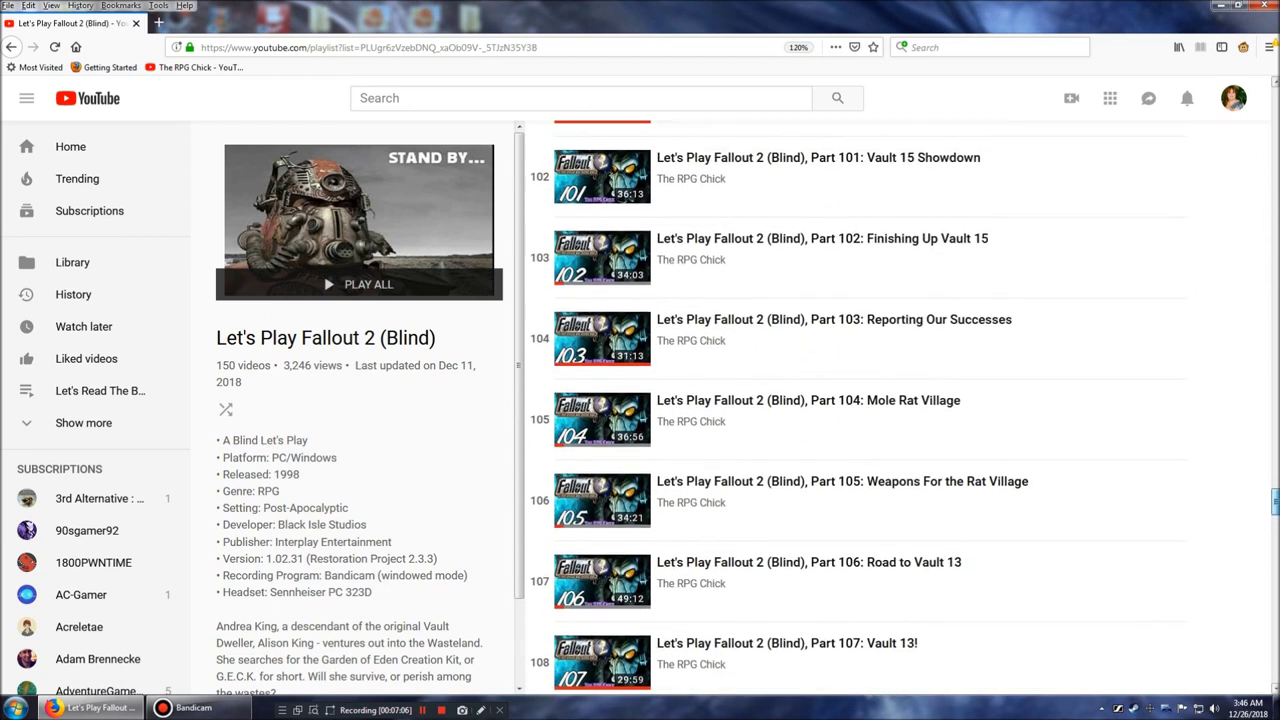
scroll(900, 400, up, 1)
scroll(900, 400, up, 1)
scroll(900, 400, up, 1)
scroll(900, 400, up, 2)
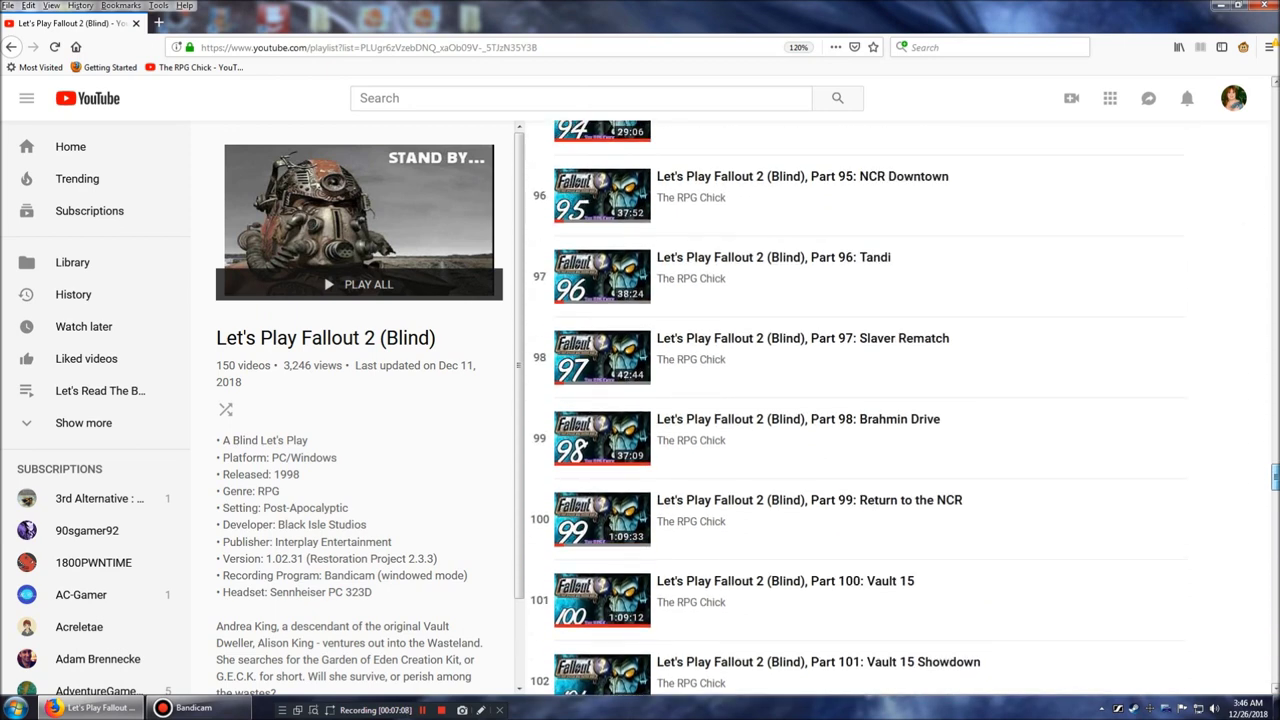
scroll(900, 400, up, 2)
scroll(900, 400, down, 4)
scroll(900, 400, down, 4)
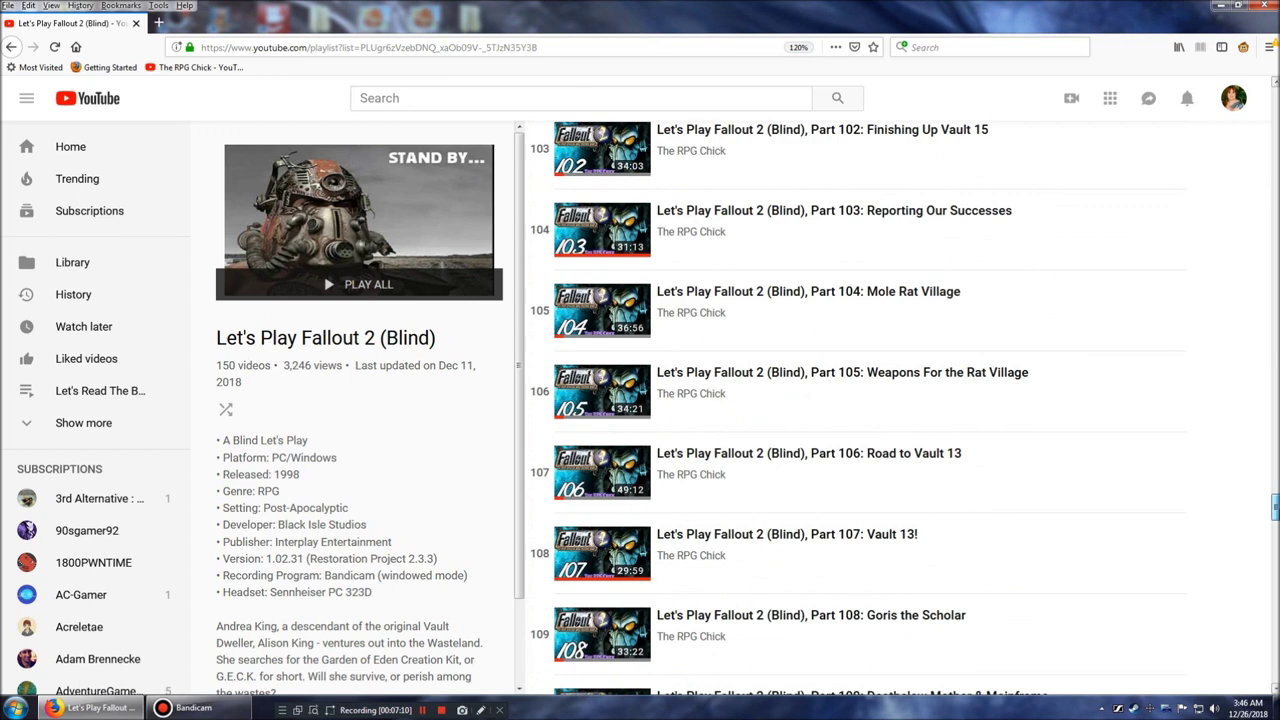
scroll(900, 400, down, 2)
scroll(900, 400, down, 2)
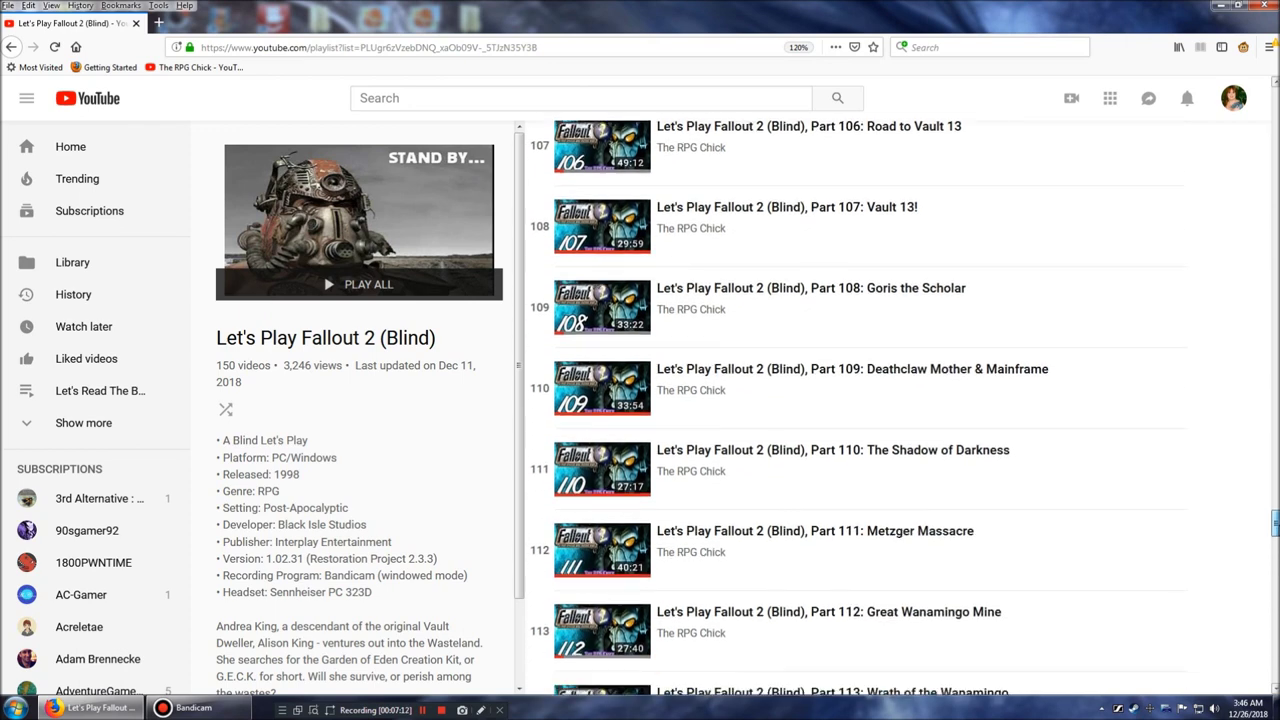
scroll(900, 400, down, 1)
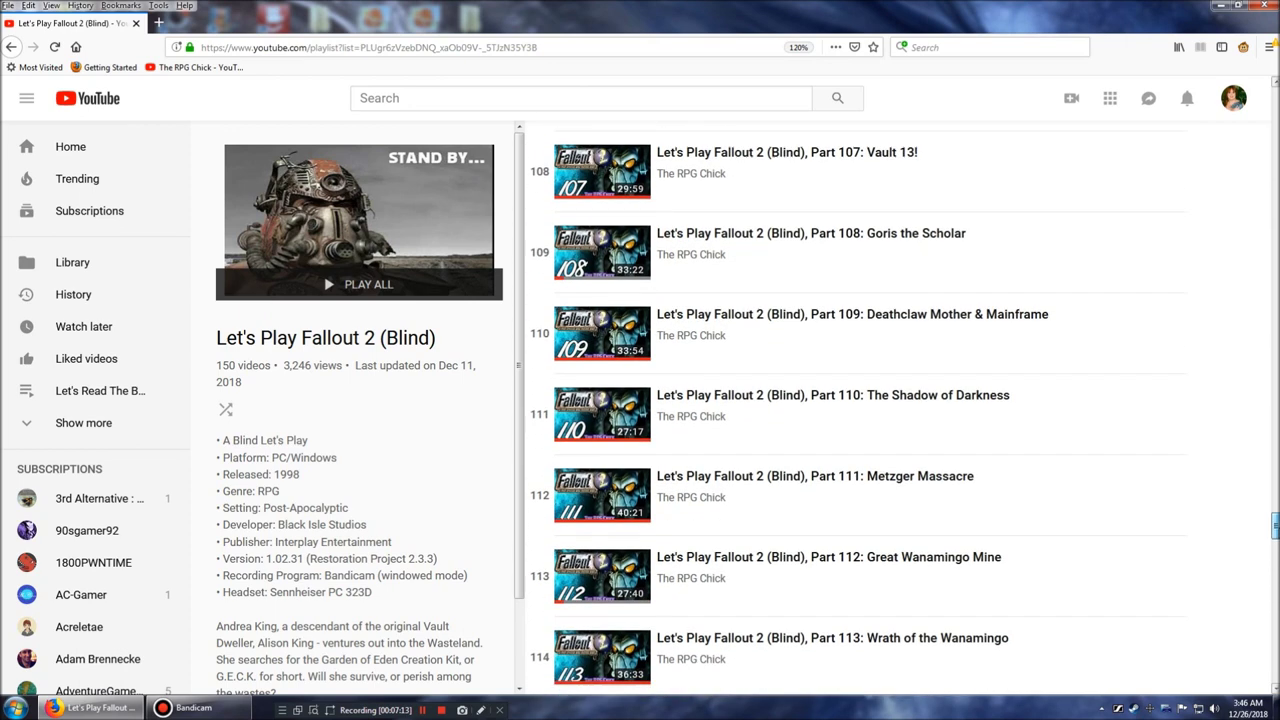
scroll(900, 400, down, 1)
scroll(900, 400, down, 1)
scroll(900, 400, down, 2)
scroll(900, 400, down, 1)
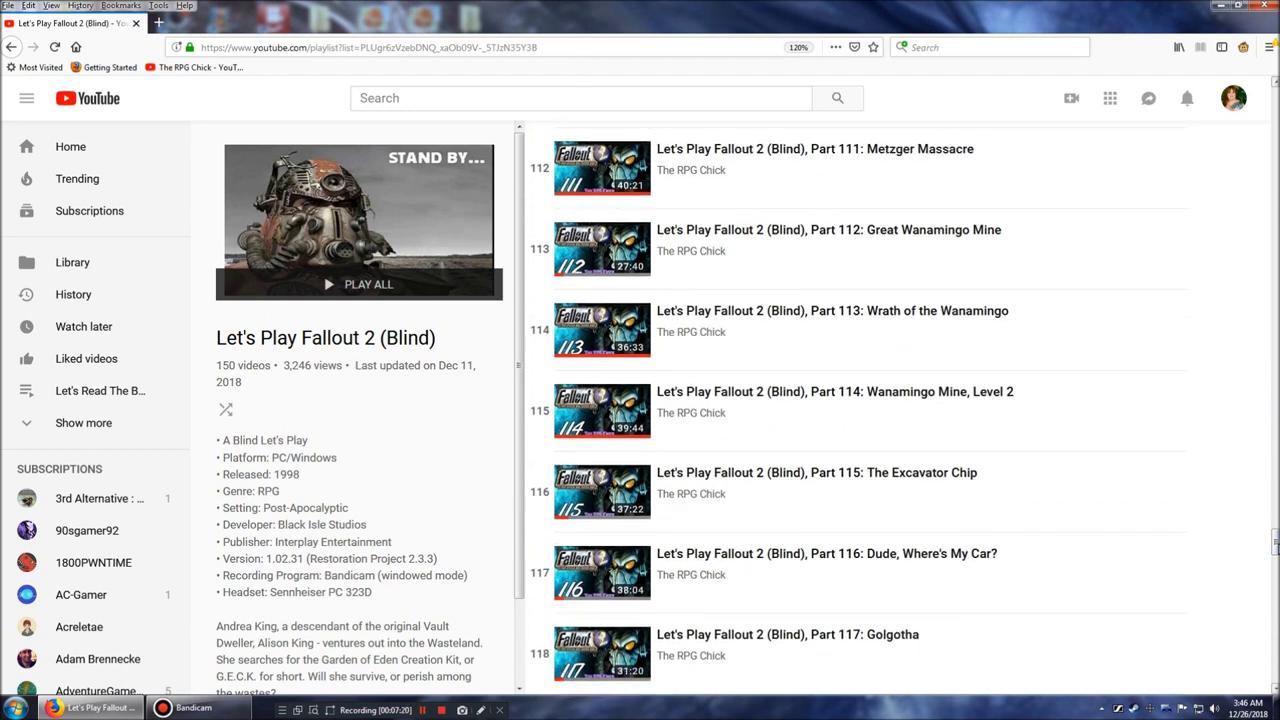
scroll(900, 400, down, 1)
scroll(900, 400, down, 1)
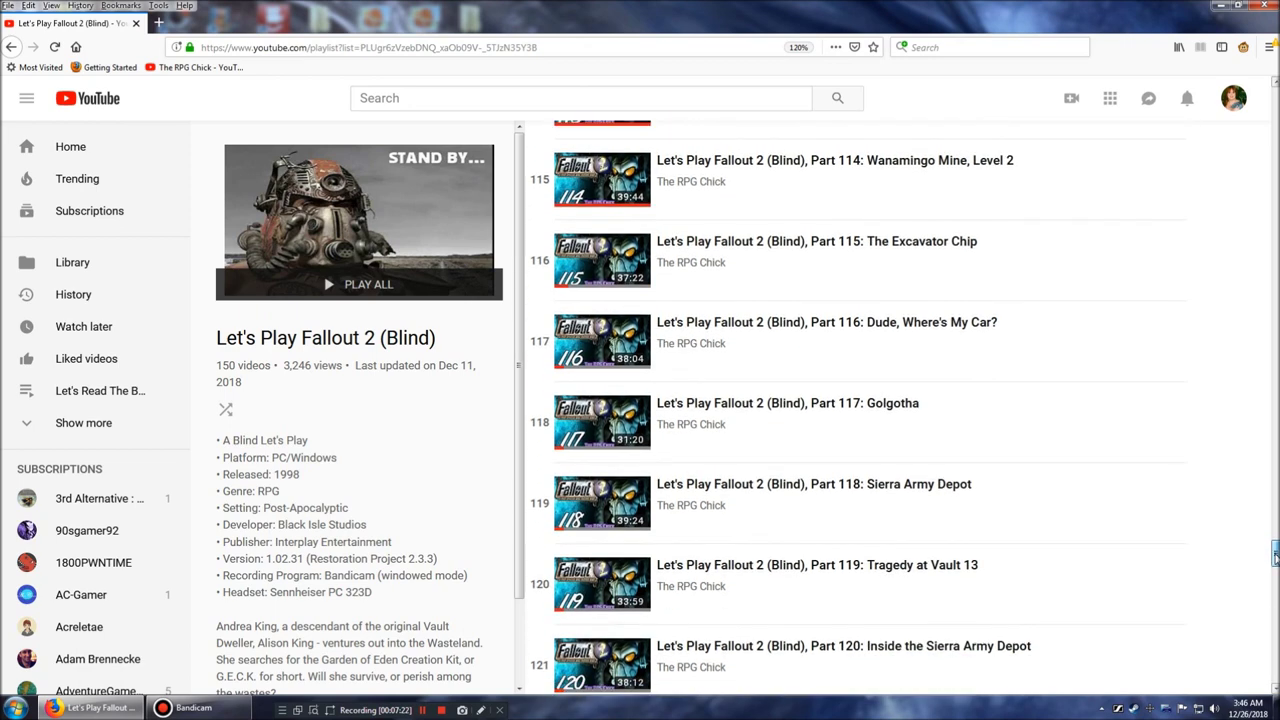
scroll(900, 400, down, 1)
scroll(900, 400, down, 1)
scroll(900, 400, down, 1)
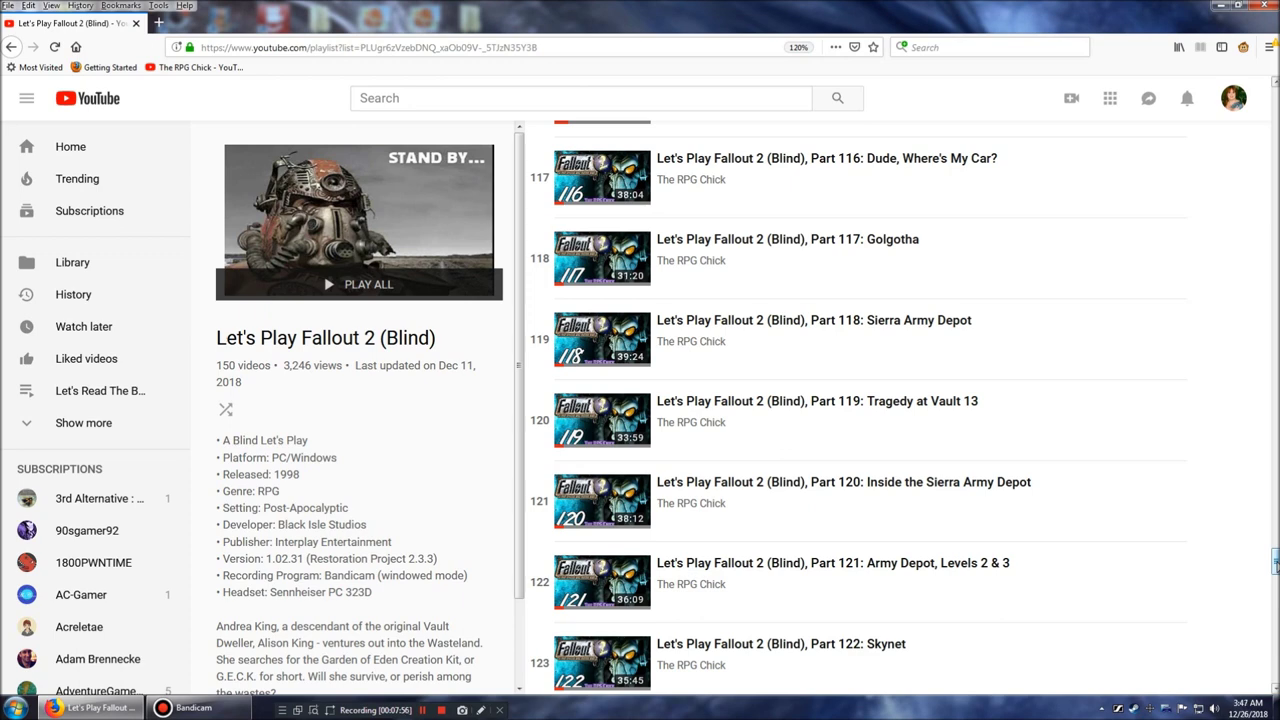
scroll(870, 400, up, 5)
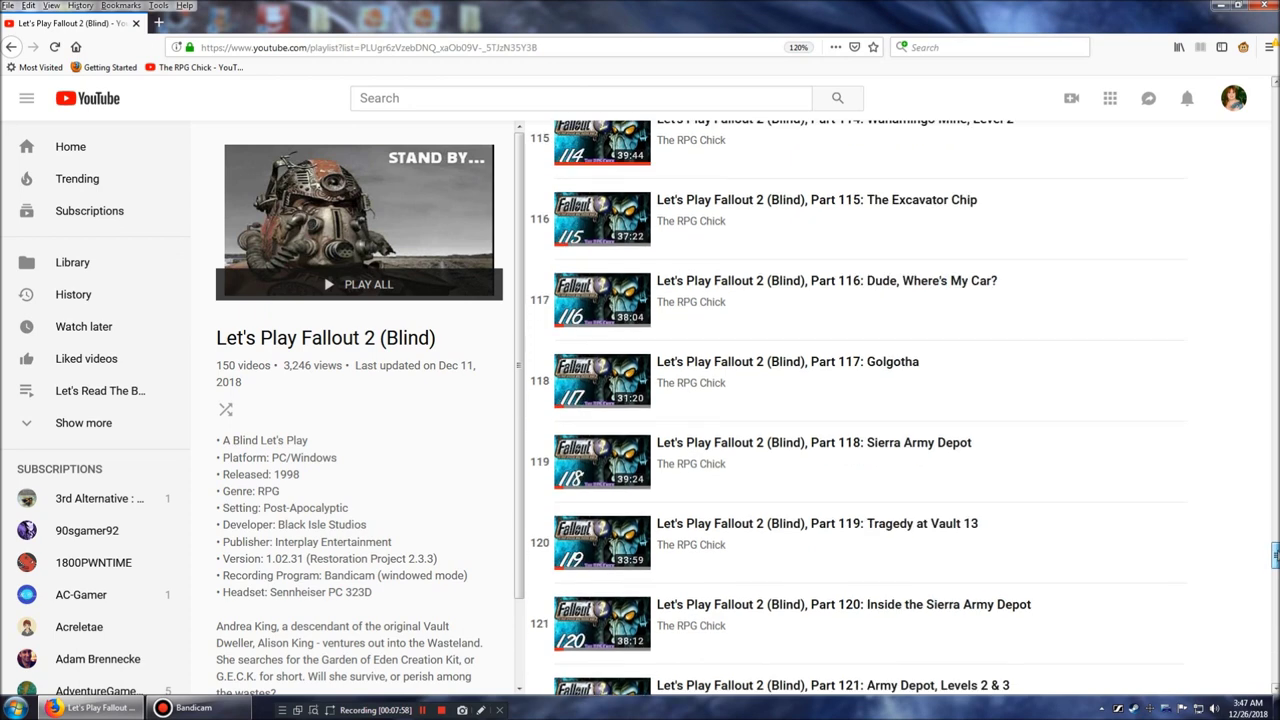
scroll(870, 400, up, 5)
scroll(870, 400, up, 3)
scroll(870, 400, up, 5)
scroll(870, 400, up, 5)
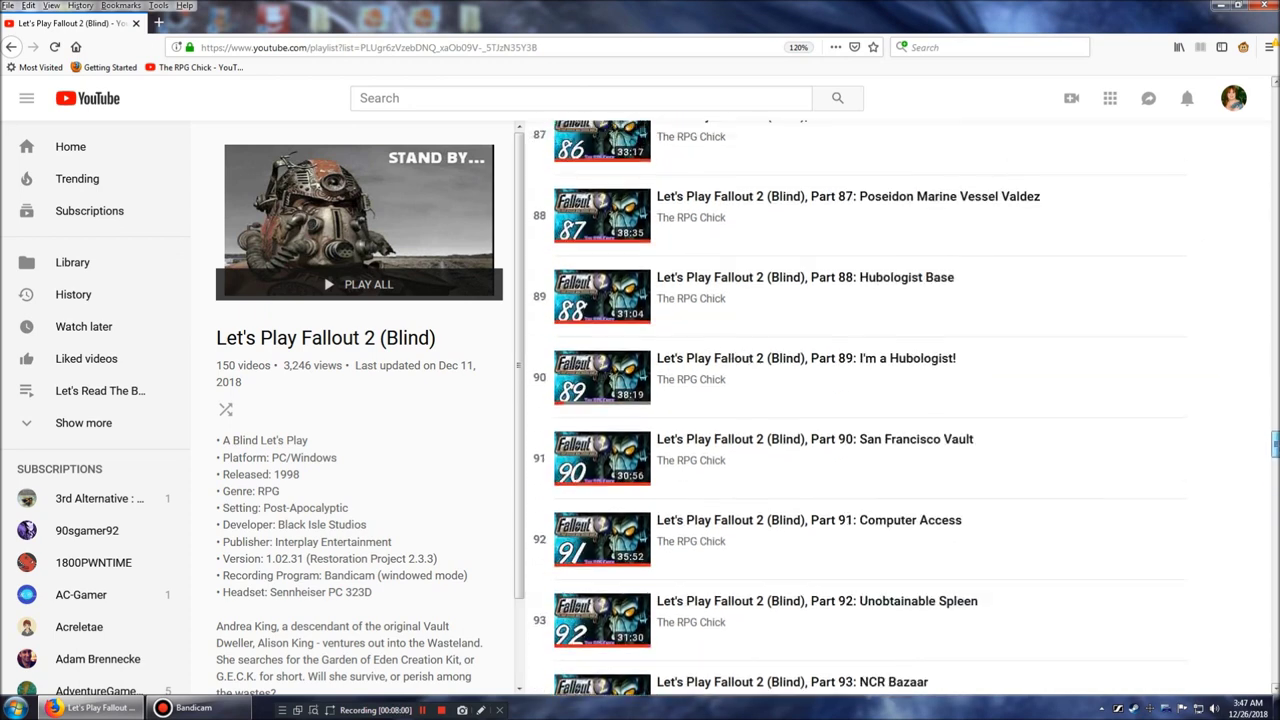
scroll(870, 400, up, 5)
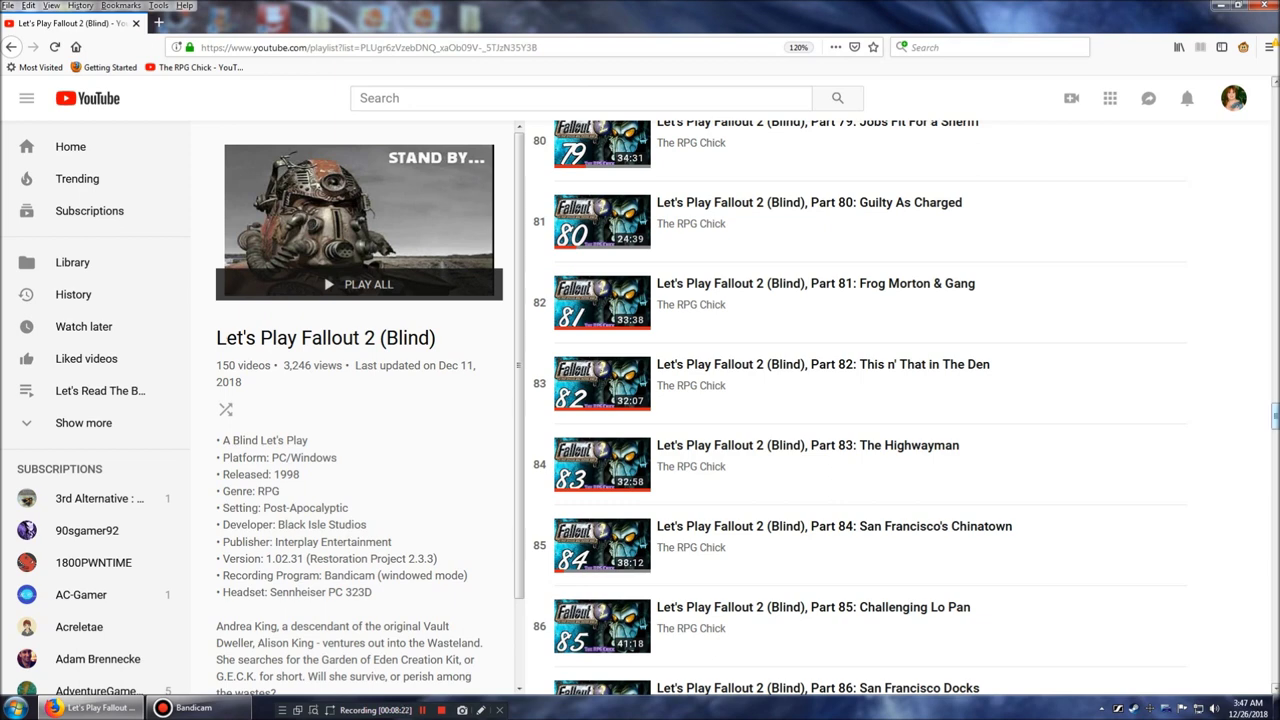
drag(1274, 416, 1272, 690)
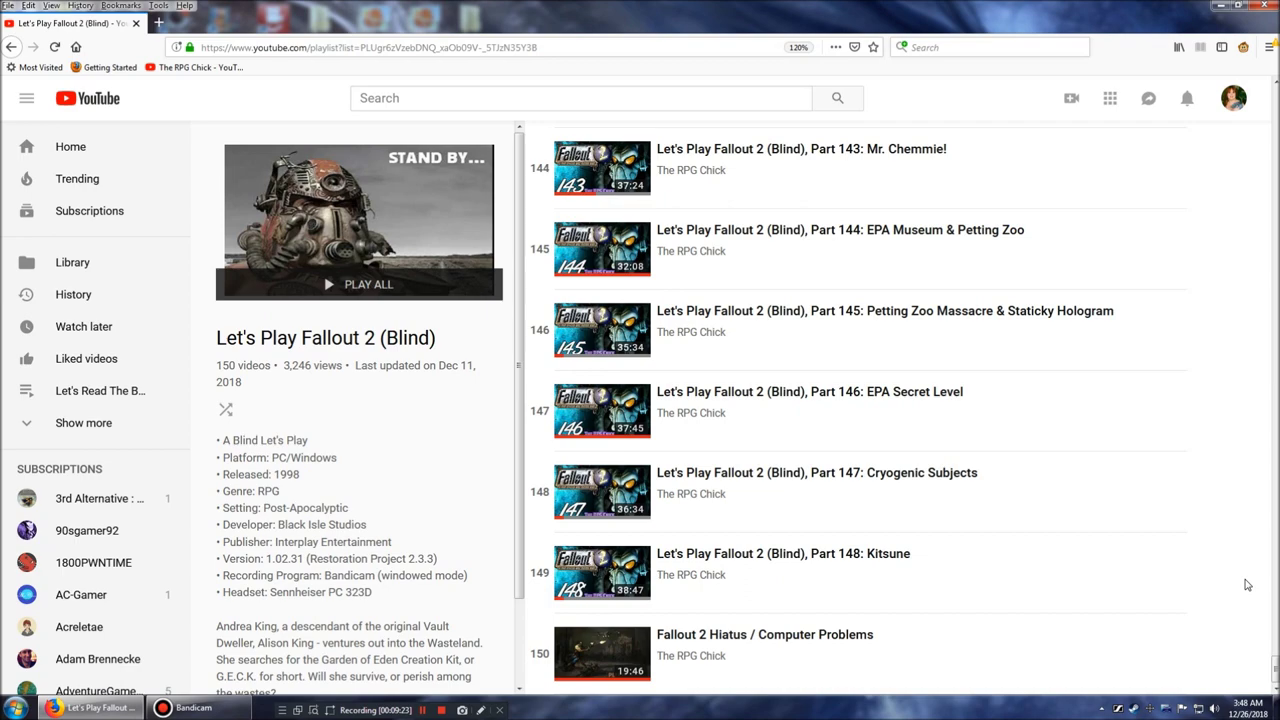
drag(1272, 670, 1274, 98)
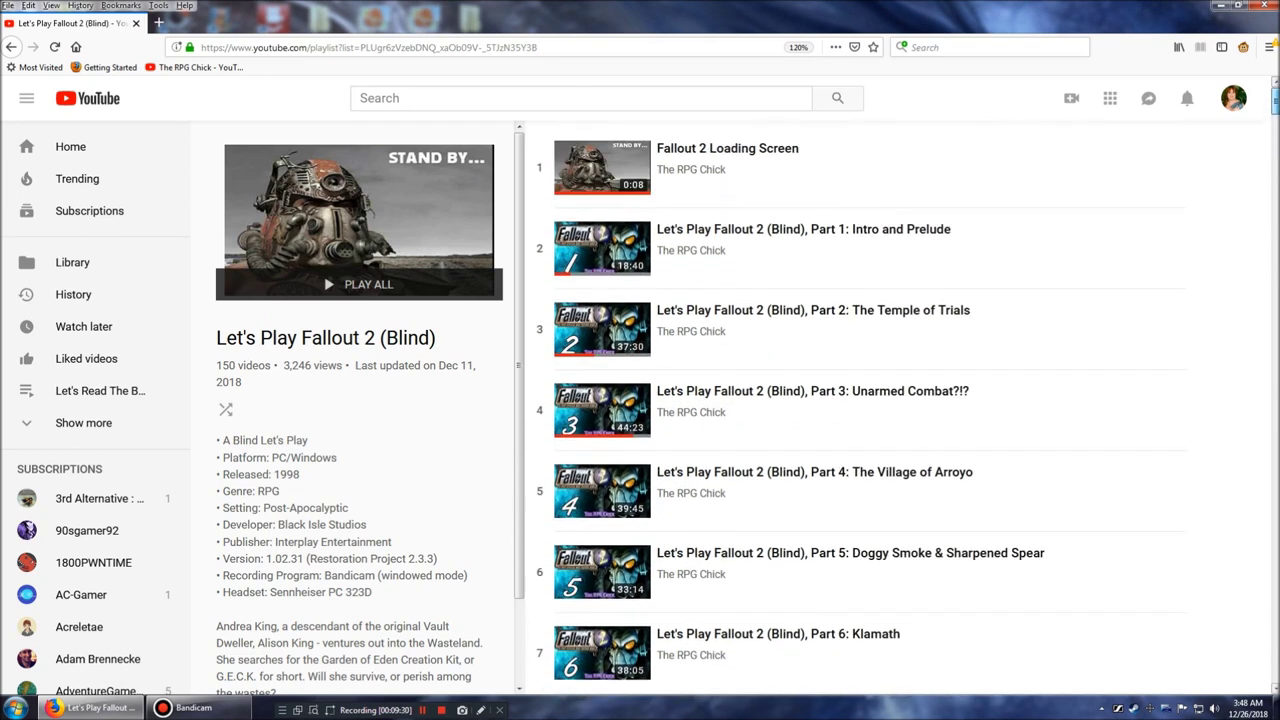